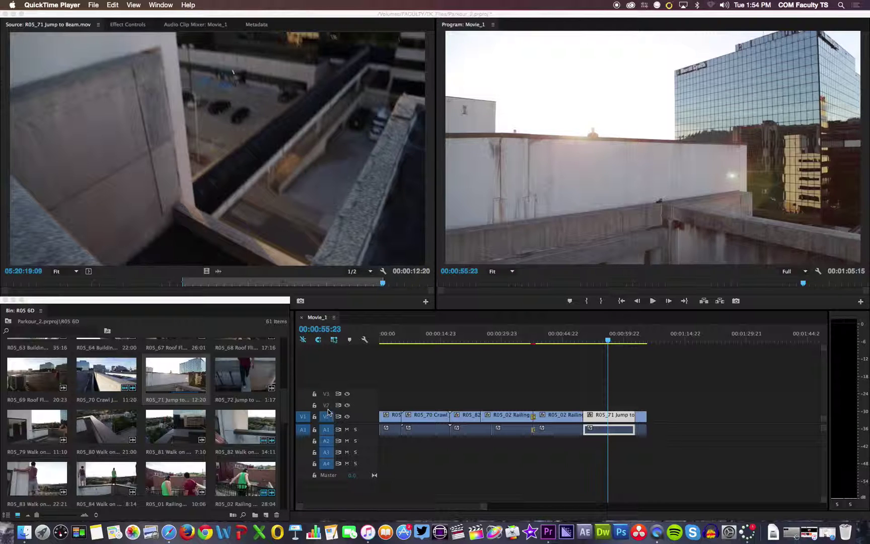
Patch the source video to track V2 and the source audio to track A2
left_click(325, 408)
left_click(302, 405)
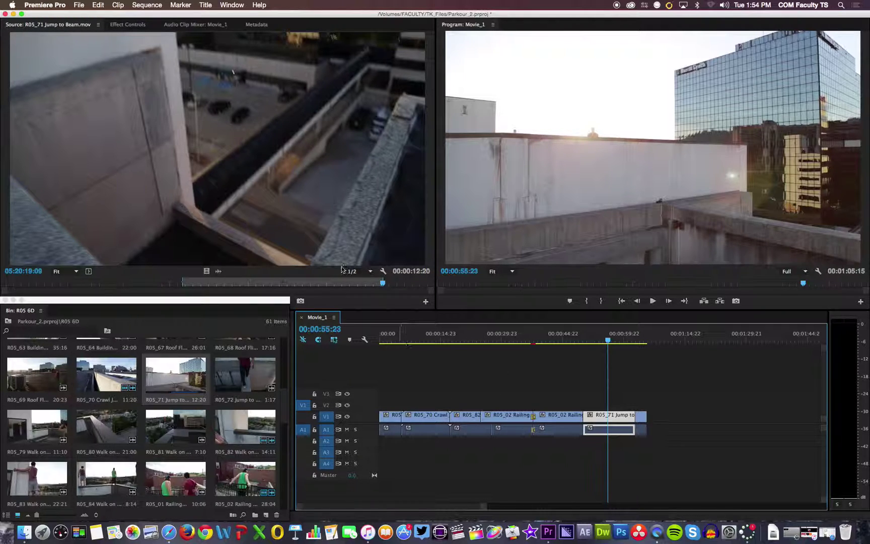
left_click(337, 227)
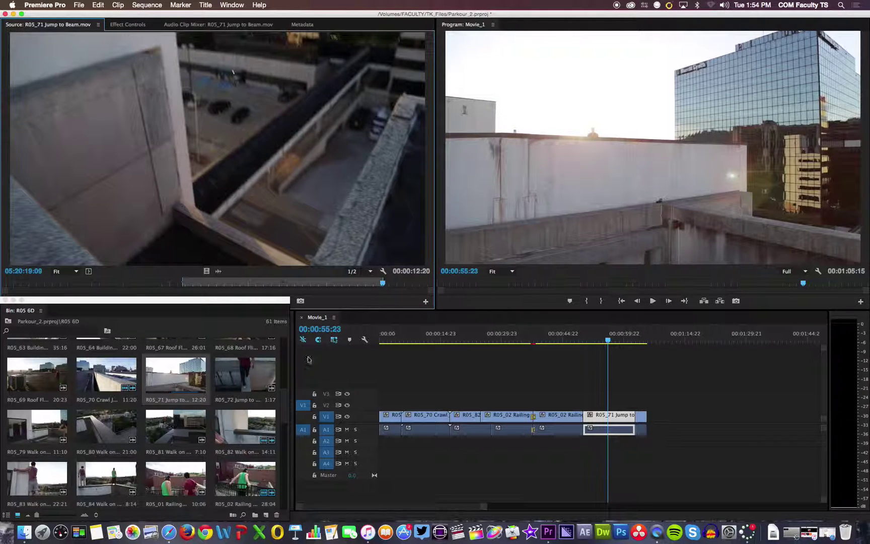
left_click_drag(304, 432, 302, 441)
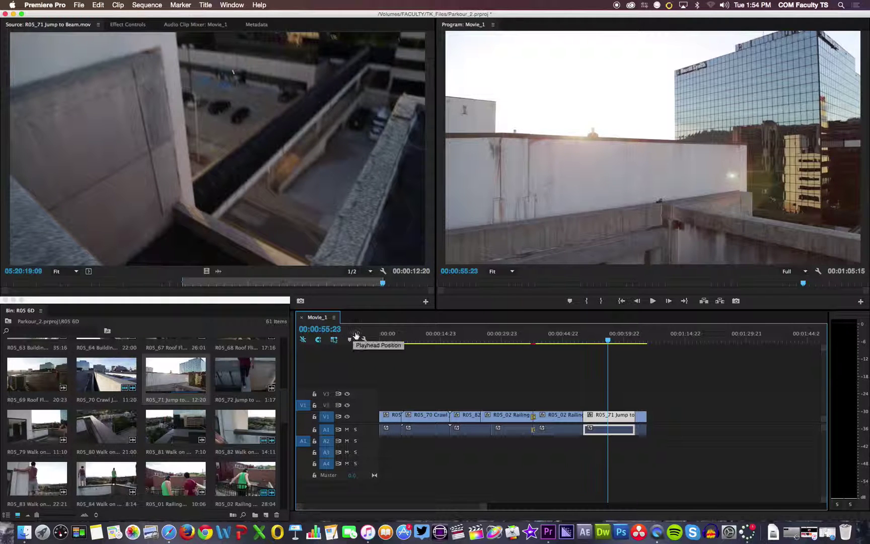
left_click(382, 289)
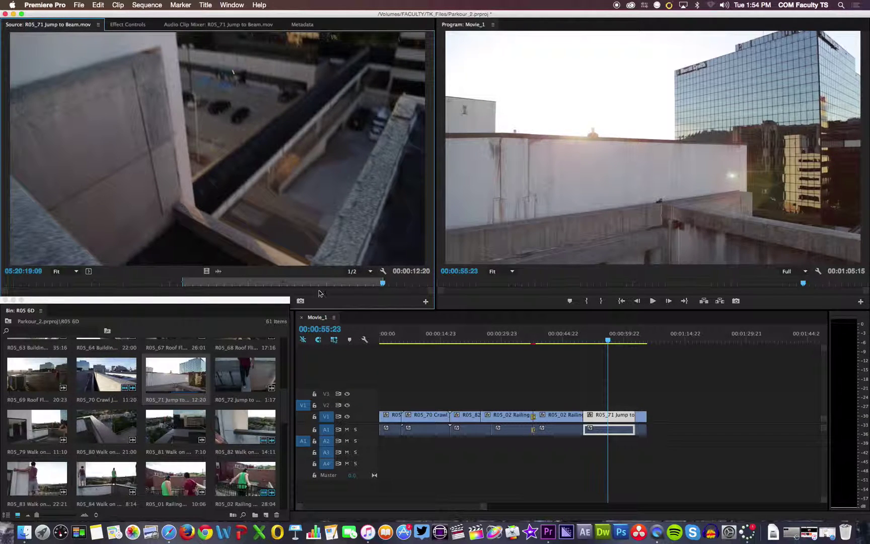
Try inserting the R05_71 Jump to Beam source clip at 00:00:55:23 onto V2 and A2, then undo the insert
left_click_drag(259, 306, 238, 321)
left_click(269, 301)
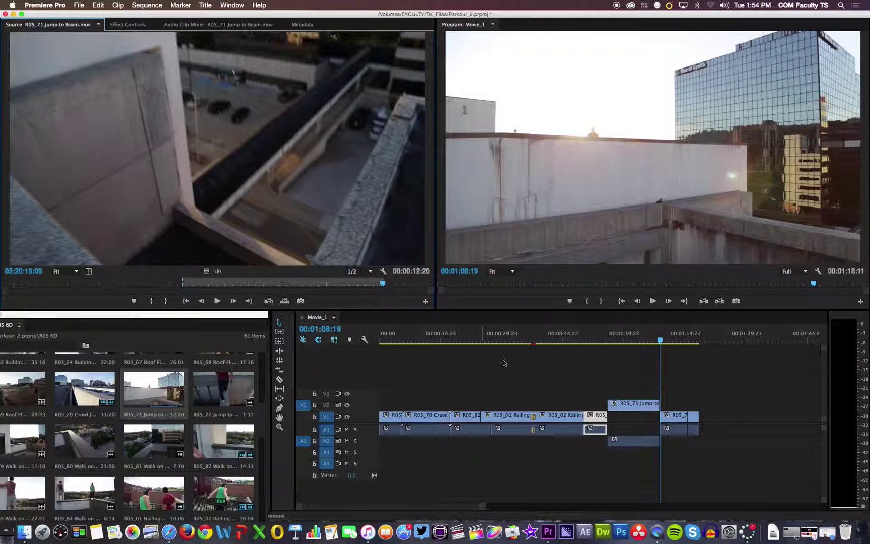
key("super+z")
Move the playhead to 00:00:17:05, and target track V2 while untargeting V1 and A1
left_click_drag(607, 339, 451, 354)
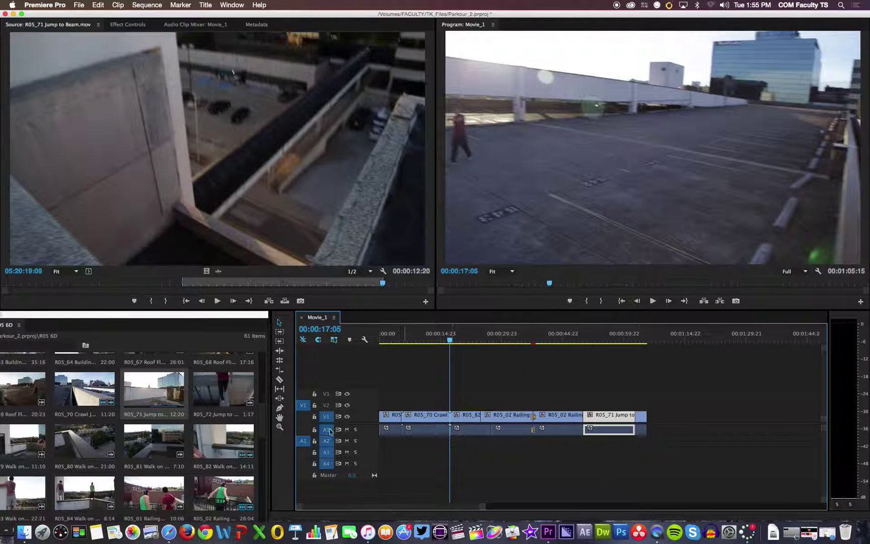
left_click(326, 405)
left_click(326, 417)
left_click(326, 429)
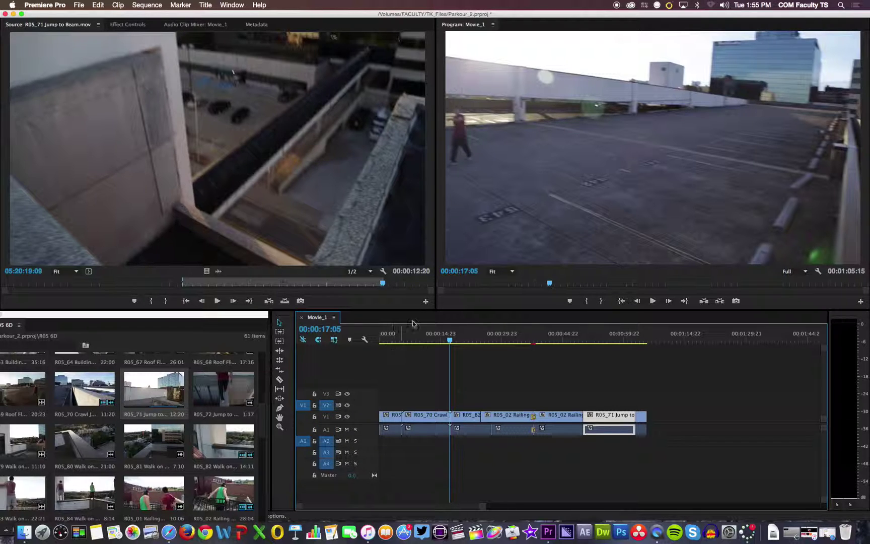
Try inserting the source clip at 00:00:17:05 with V1 and A1 untargeted, and undo the insert
left_click(269, 303)
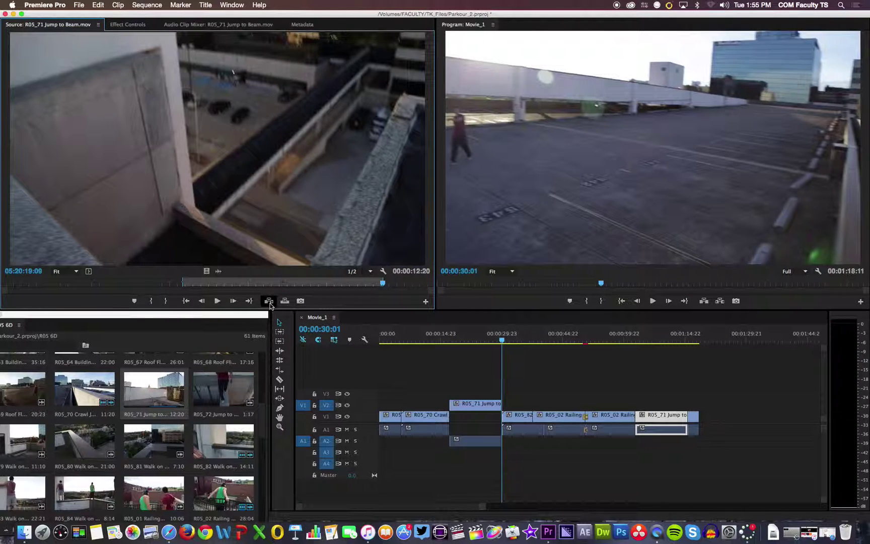
key("super+z")
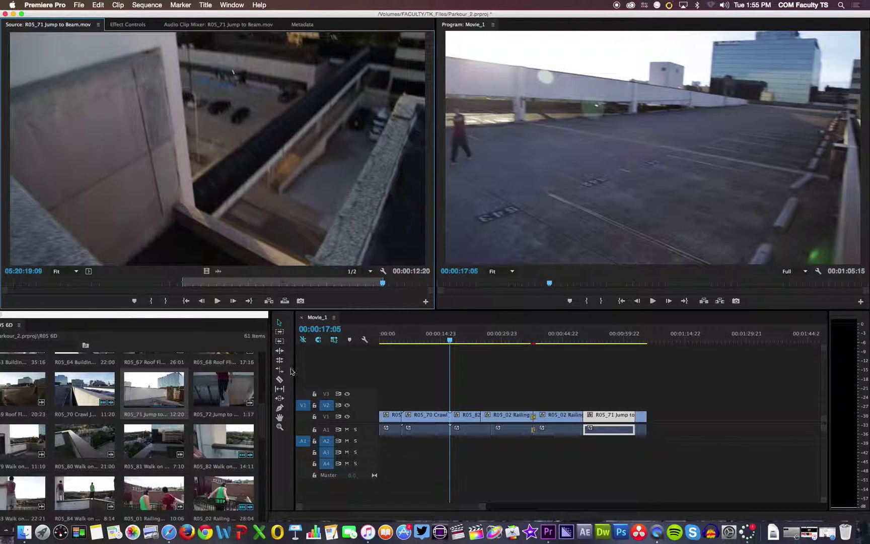
Lock tracks V1 and A1 and insert the R05_71 Jump to Beam clip onto V2 and A2 at 00:00:17:05
left_click(314, 417)
left_click(315, 429)
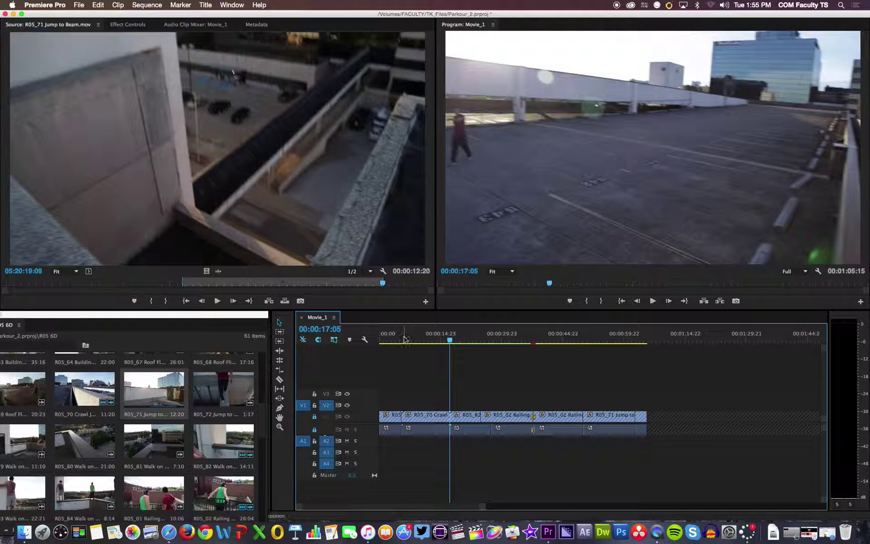
left_click(269, 300)
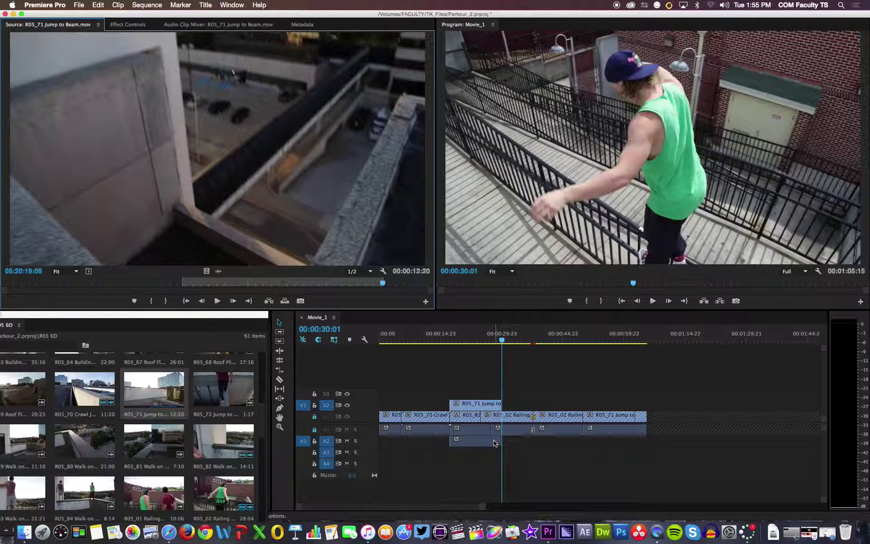
Unlock tracks V1 and A1 and patch the source video and audio back to V1 and A1
left_click(328, 417)
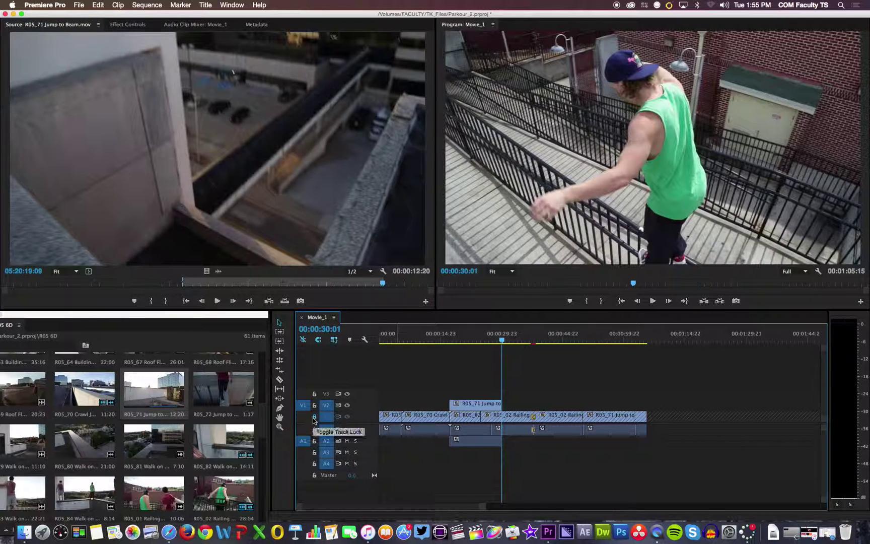
left_click(313, 418)
left_click(311, 414)
left_click(307, 431)
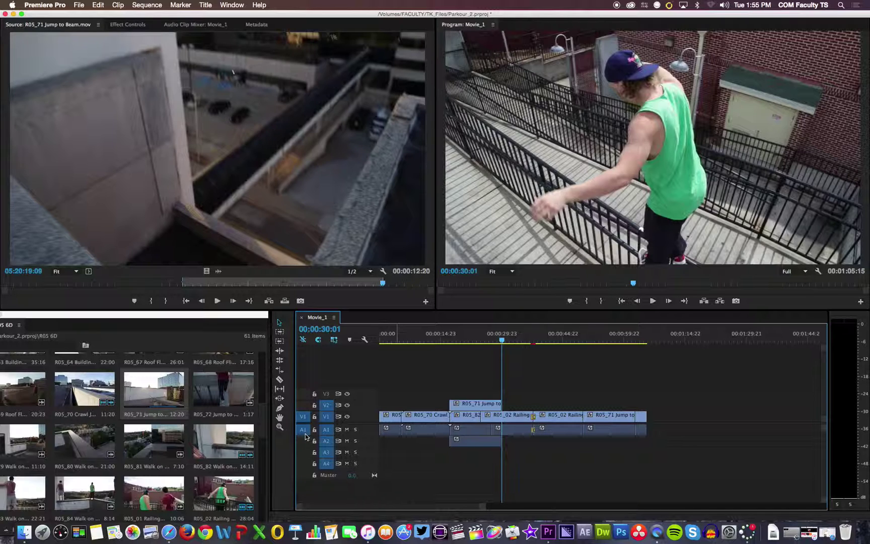
left_click(304, 406)
left_click(303, 417)
Review the sequence settings of Movie_1 and close them without making changes
left_click(158, 6)
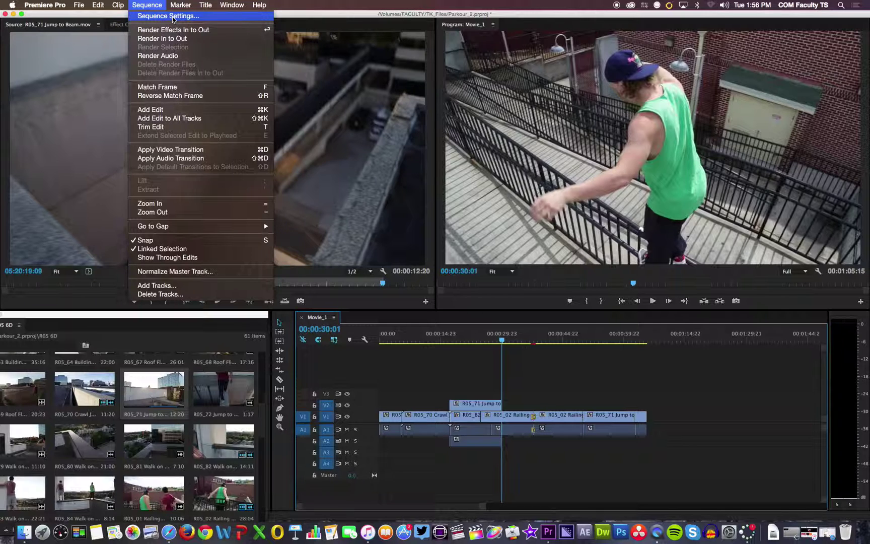
left_click(173, 17)
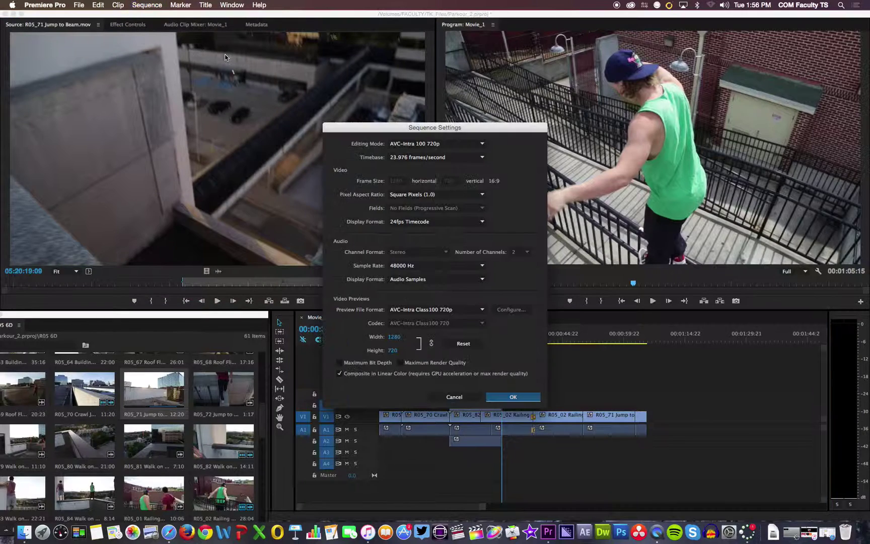
left_click(475, 395)
Add one video track after Video 3 and one standard audio track after Audio 4
left_click(147, 4)
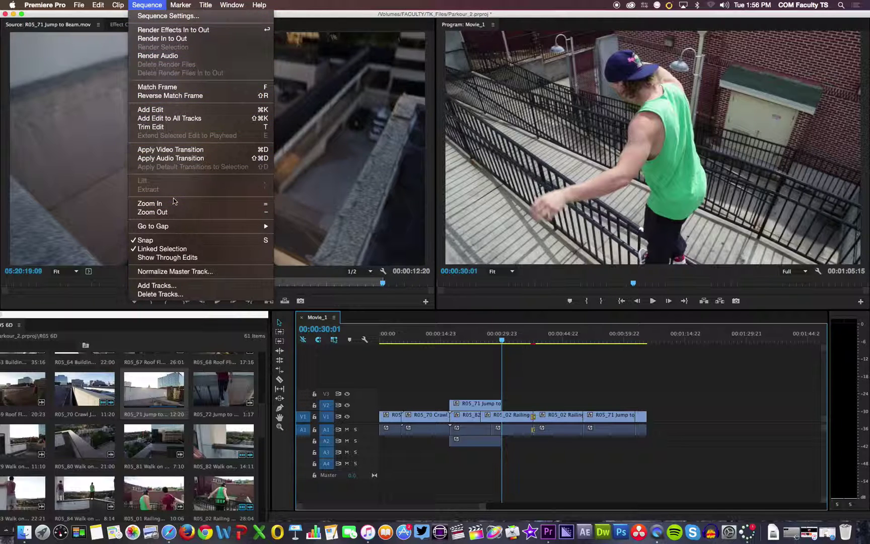
left_click(159, 283)
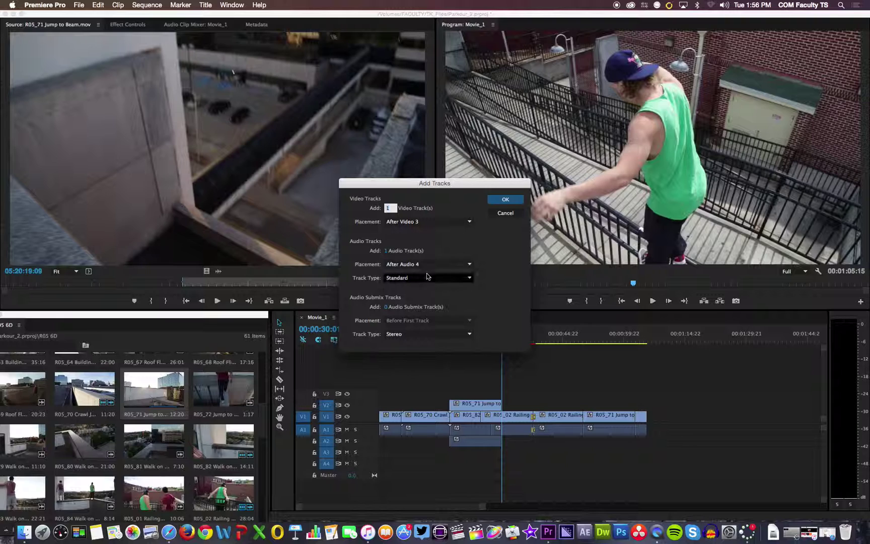
left_click(444, 224)
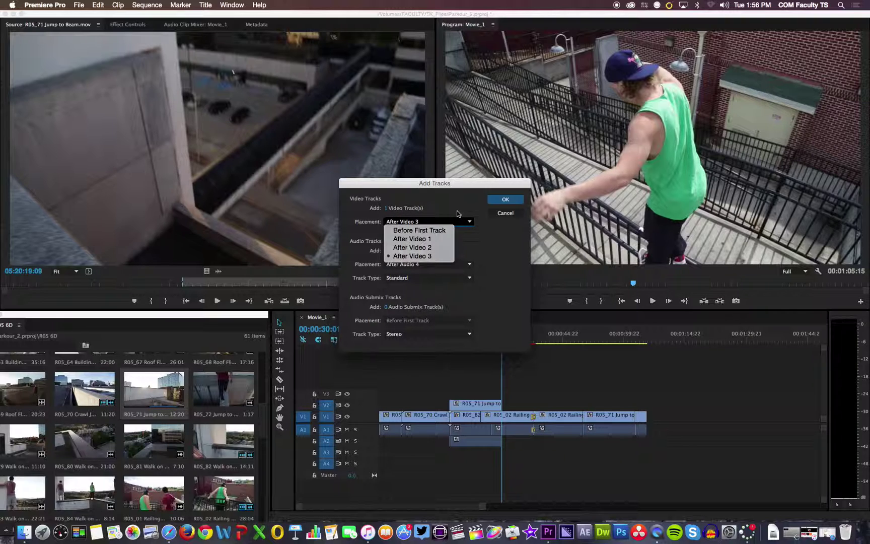
left_click(456, 213)
left_click(504, 200)
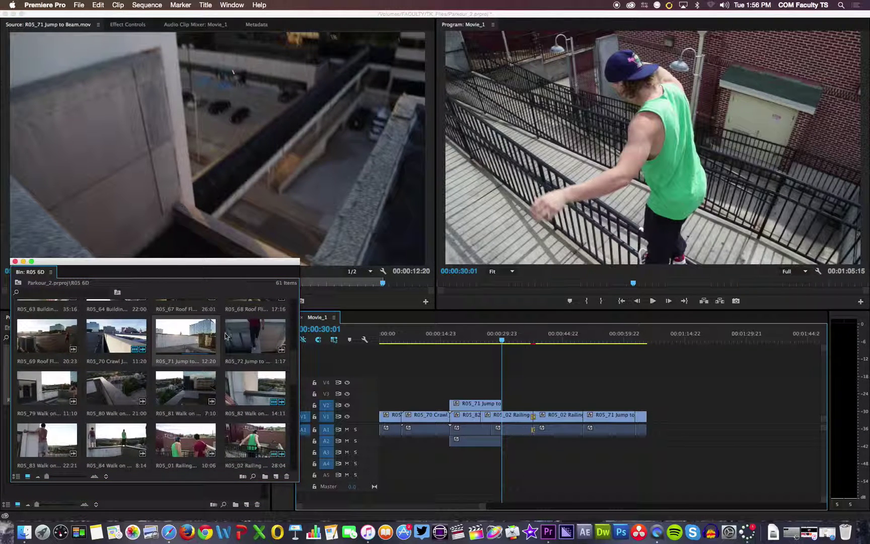
Load R05_79 Walk on Roof as the source clip and mark In at 05:22:35:17 and Out at 05:22:40:06
left_click(121, 392)
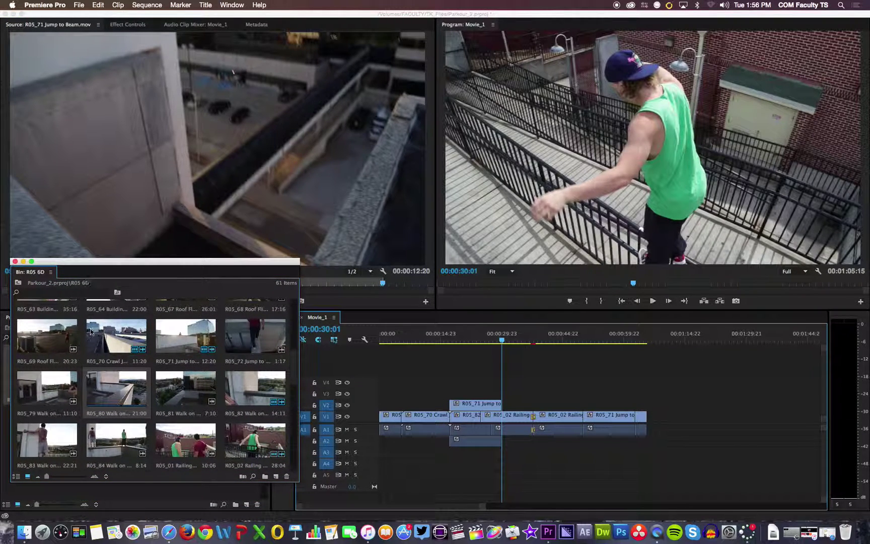
double_click(68, 392)
left_click_drag(51, 264, 54, 345)
left_click_drag(99, 285, 417, 287)
key("i")
key("o")
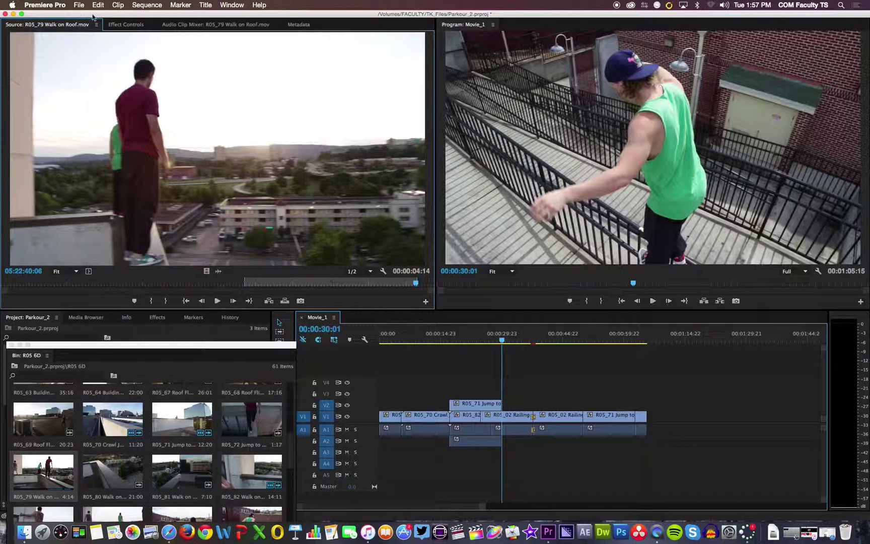
Make a subclip named Subclip_1 from the marked range, keeping trims restricted to the subclip boundaries
left_click(118, 5)
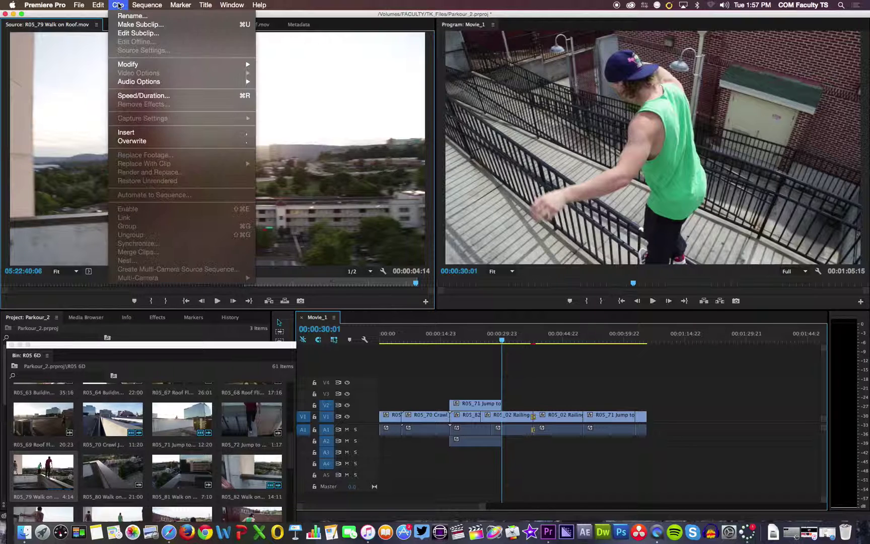
left_click(138, 25)
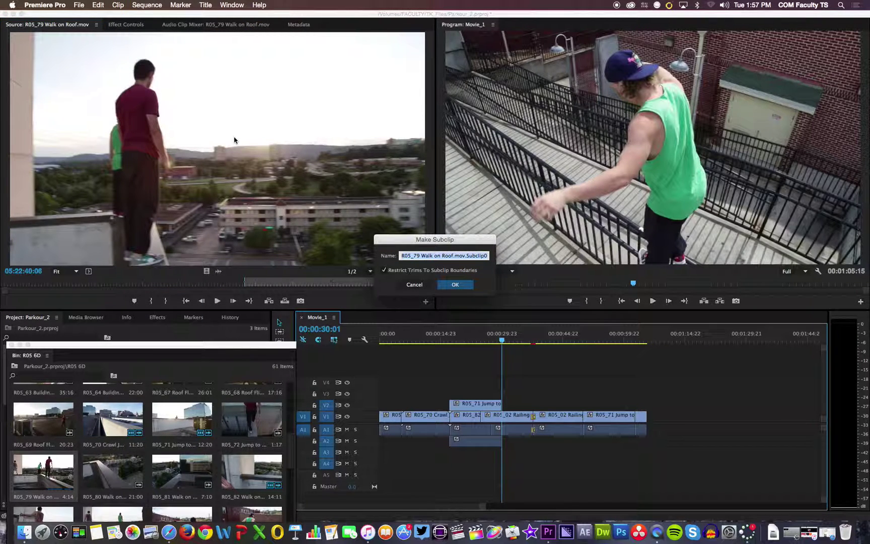
type("Subclip_1")
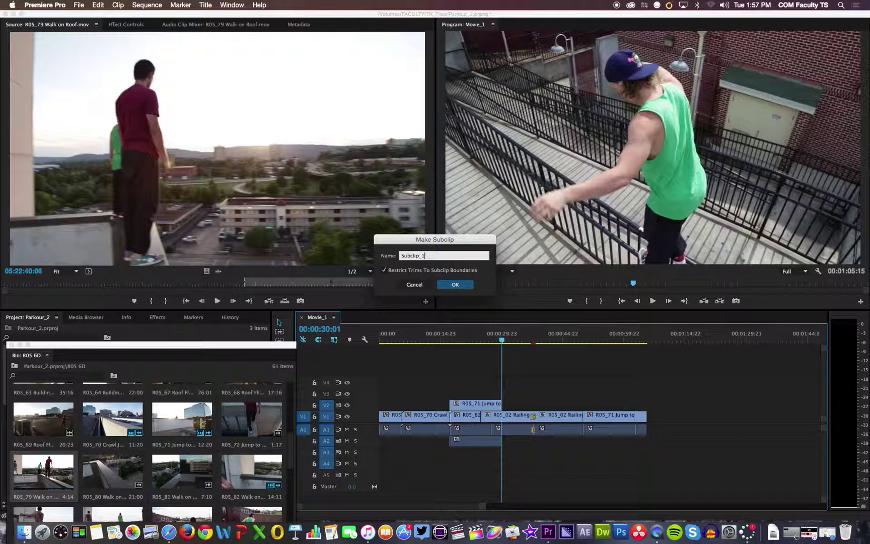
key("Return")
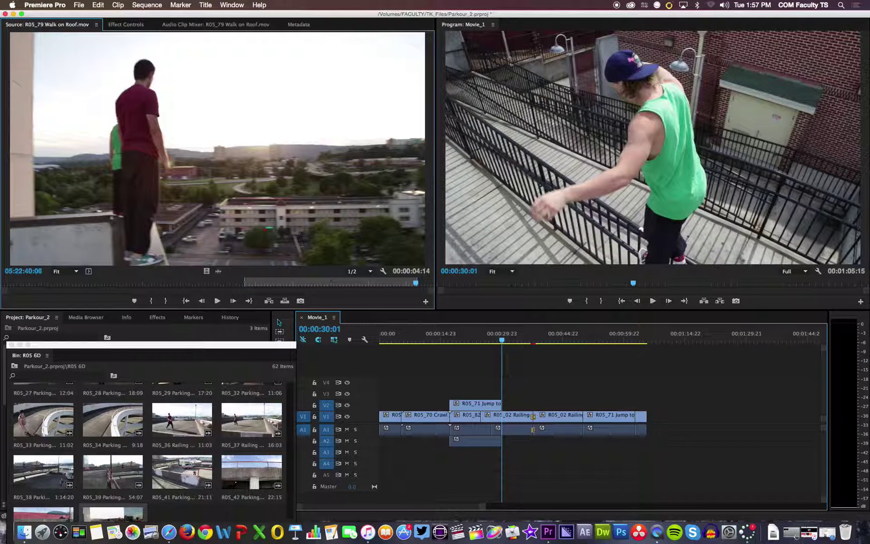
Open Subclip_1 in the Source Monitor and scrub through it to 05:22:37:23
left_click_drag(201, 345, 183, 340)
double_click(124, 408)
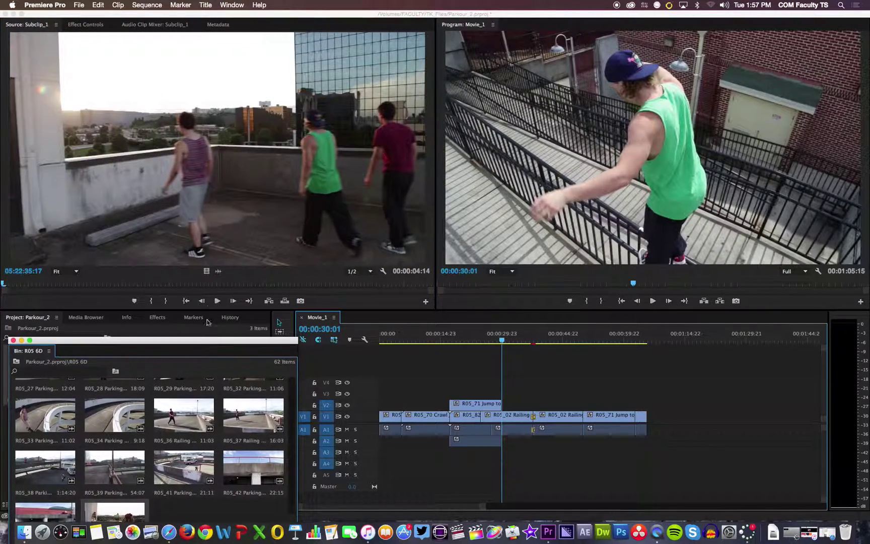
left_click(206, 284)
mouse_move(206, 285)
left_mouse_down()
mouse_move(30, 291)
mouse_move(396, 272)
mouse_move(213, 284)
left_mouse_up()
Create a new bin named Subclips at the top level of the Parkour_2 project
left_click_drag(214, 341, 335, 202)
left_click(70, 462)
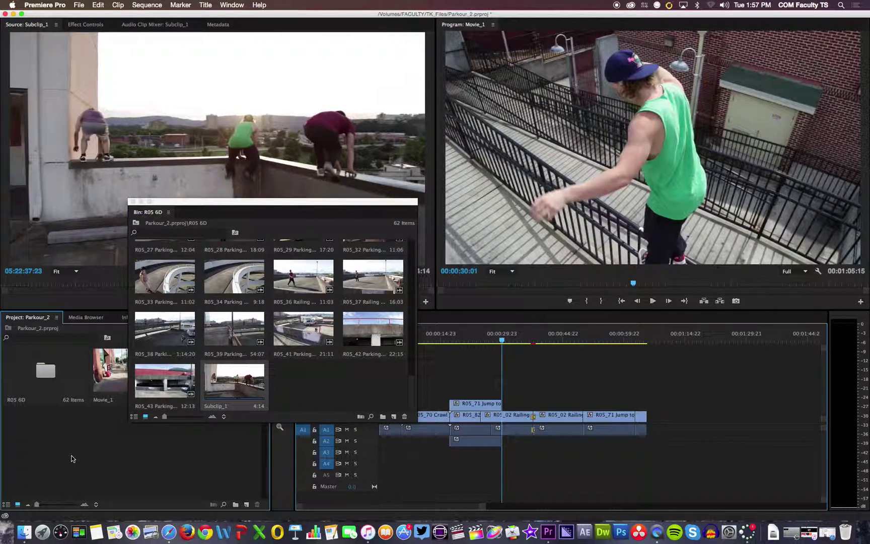
right_click(71, 457)
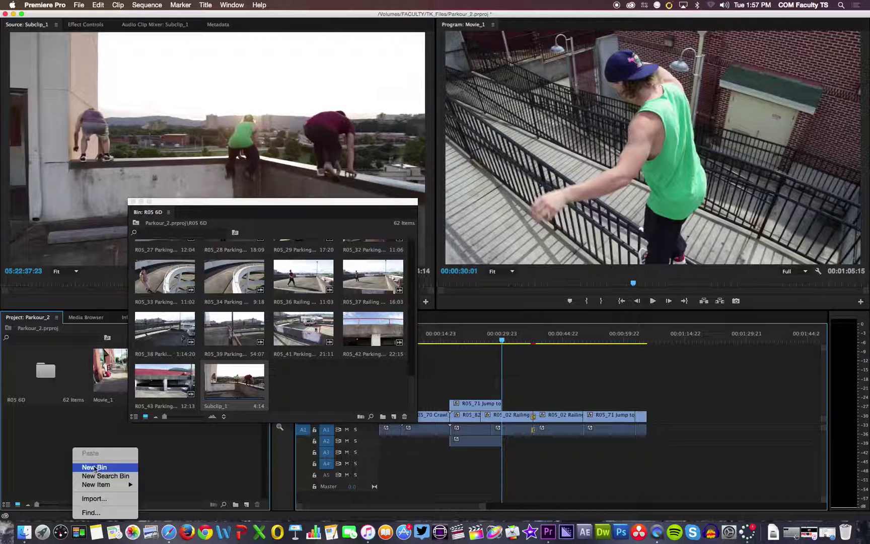
left_click(94, 467)
type("Subclips")
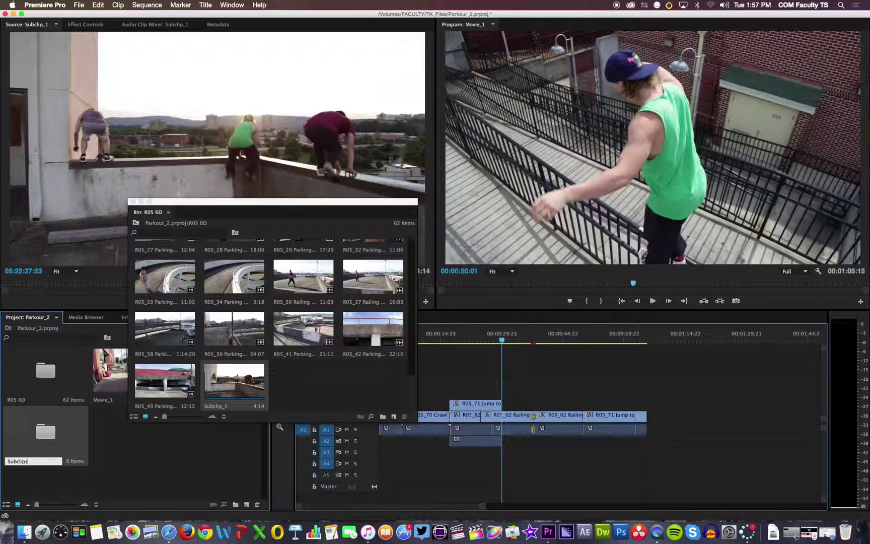
key("Return")
Move Subclip_1 from the R05 6D bin into the Subclips bin and check that bin's contents
left_click_drag(238, 384, 47, 429)
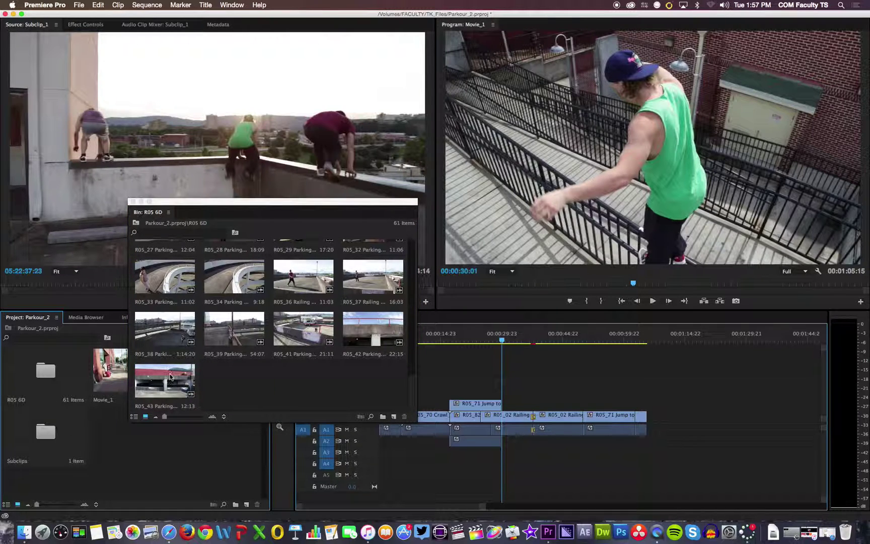
double_click(55, 431)
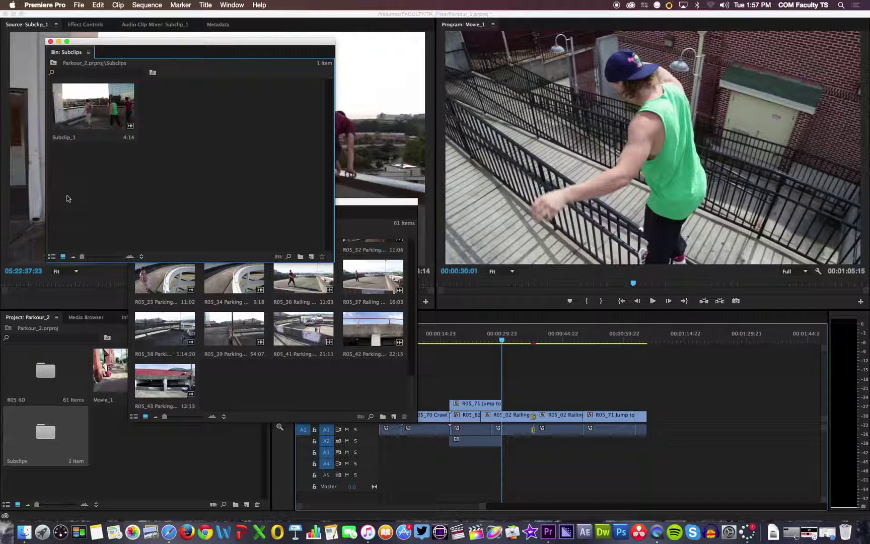
left_click(50, 41)
left_click_drag(278, 204, 137, 302)
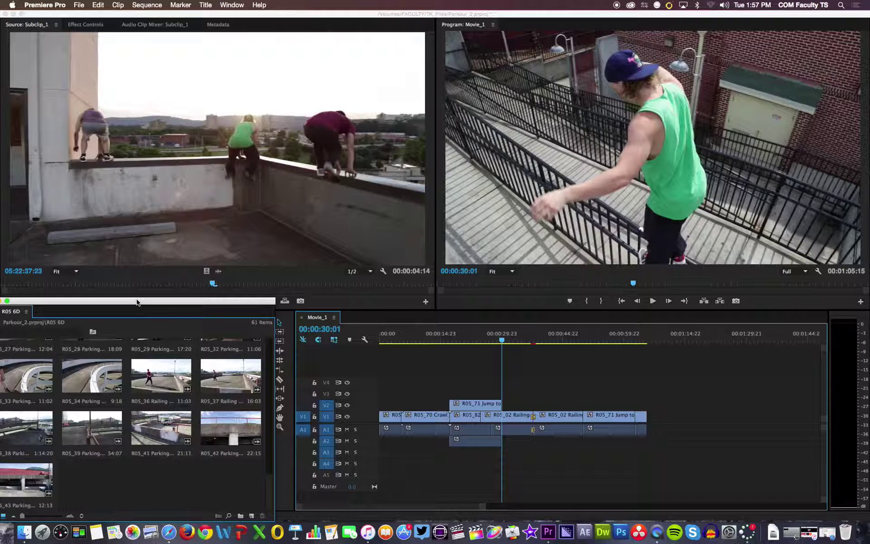
Scrub through the Movie_1 sequence and leave the playhead at 00:00:45:15 over the second R05_02 Railing clip
left_click(568, 341)
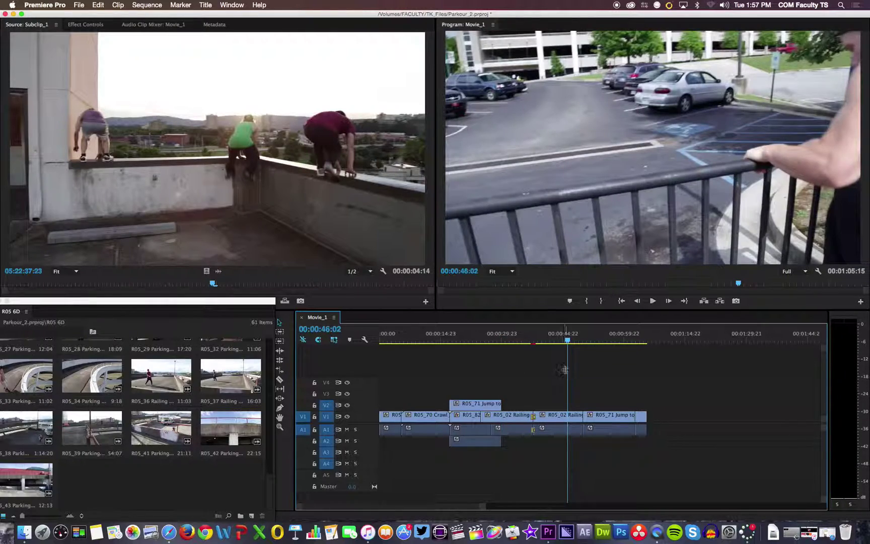
mouse_move(569, 343)
left_mouse_down()
mouse_move(550, 343)
mouse_move(573, 342)
mouse_move(559, 344)
left_mouse_up()
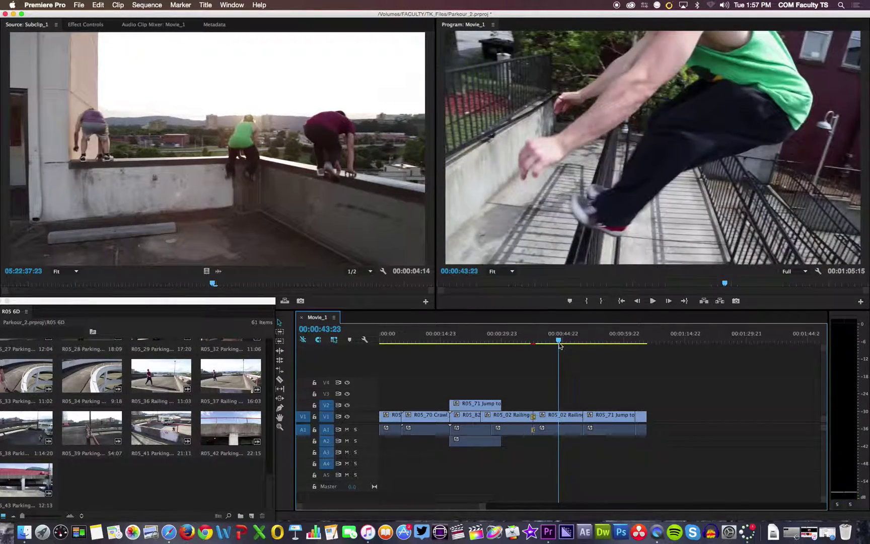
left_click(611, 342)
left_click_drag(623, 344, 565, 357)
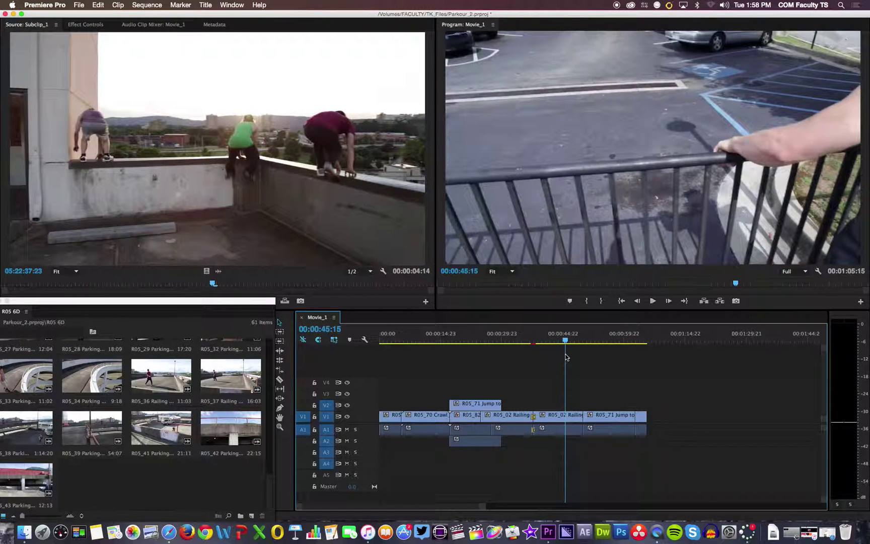
Try replacing the second R05_02 Railing clip with Subclip_1 from the Source Monitor, and undo the replacement
right_click(557, 420)
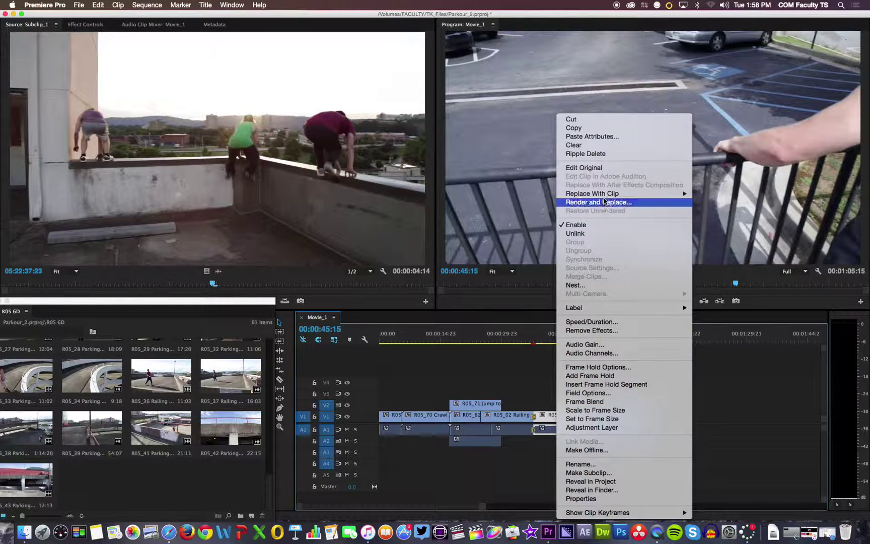
mouse_move(606, 197)
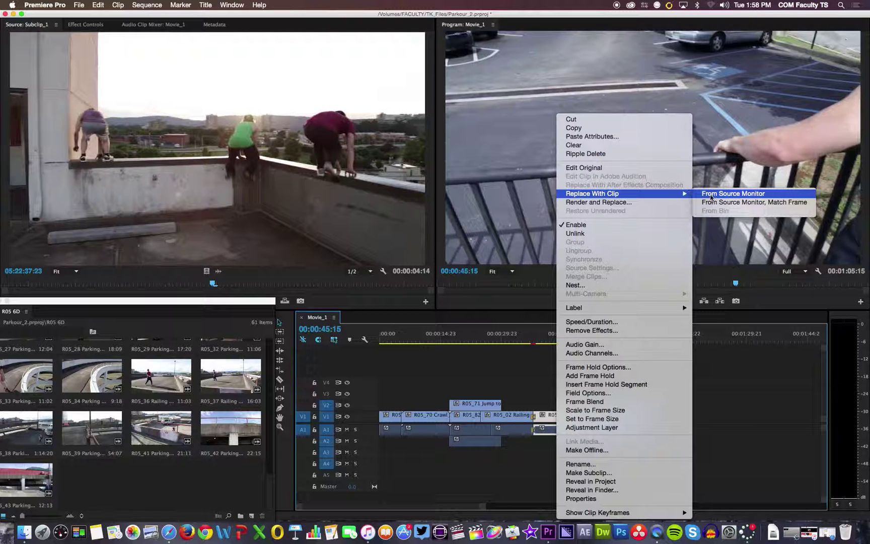
left_click(712, 196)
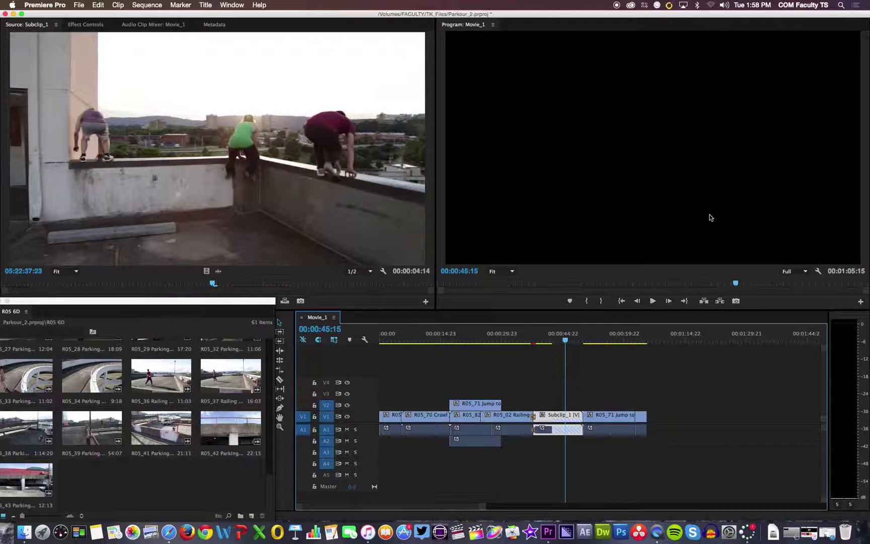
mouse_move(565, 342)
left_mouse_down()
mouse_move(547, 342)
mouse_move(573, 346)
mouse_move(534, 347)
mouse_move(579, 351)
mouse_move(541, 353)
mouse_move(565, 352)
left_mouse_up()
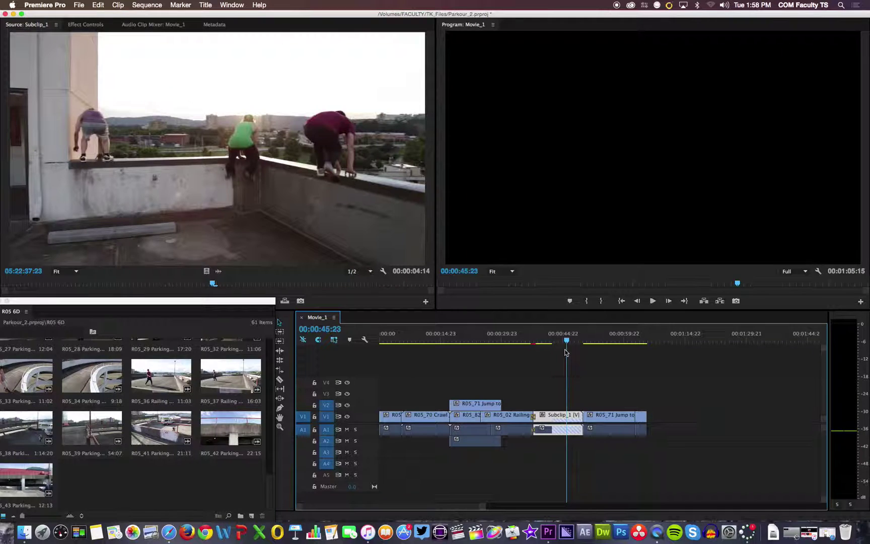
key("super+z")
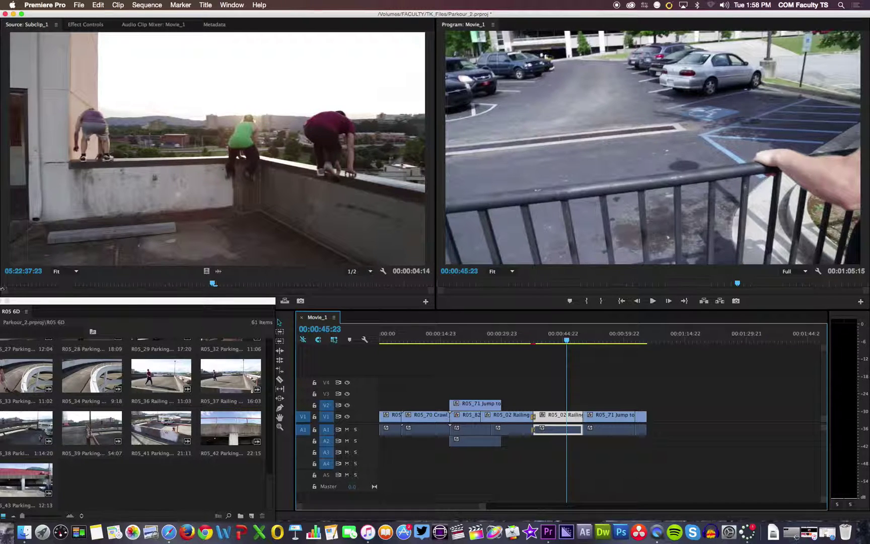
Put away the R05 6D bin window and search the effects for "color correc"
left_click_drag(23, 301, 78, 265)
left_click(49, 265)
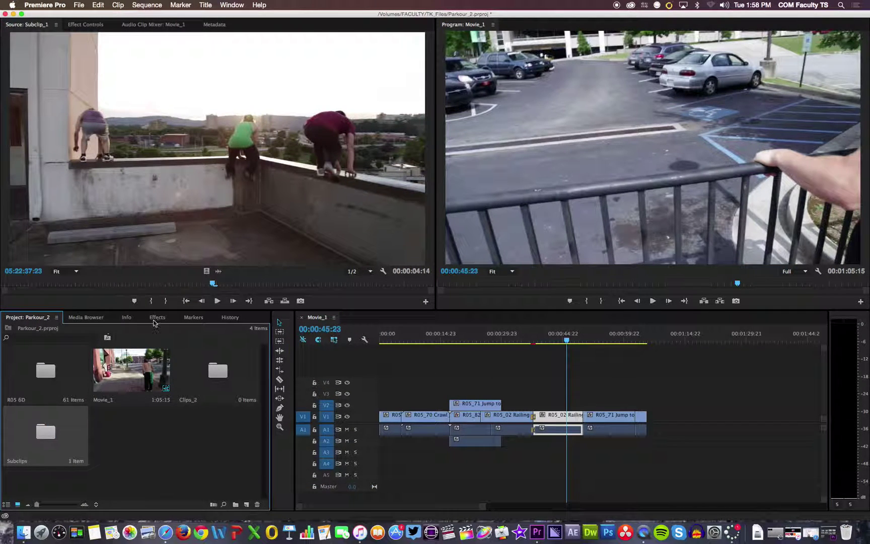
left_click(156, 318)
left_click(57, 330)
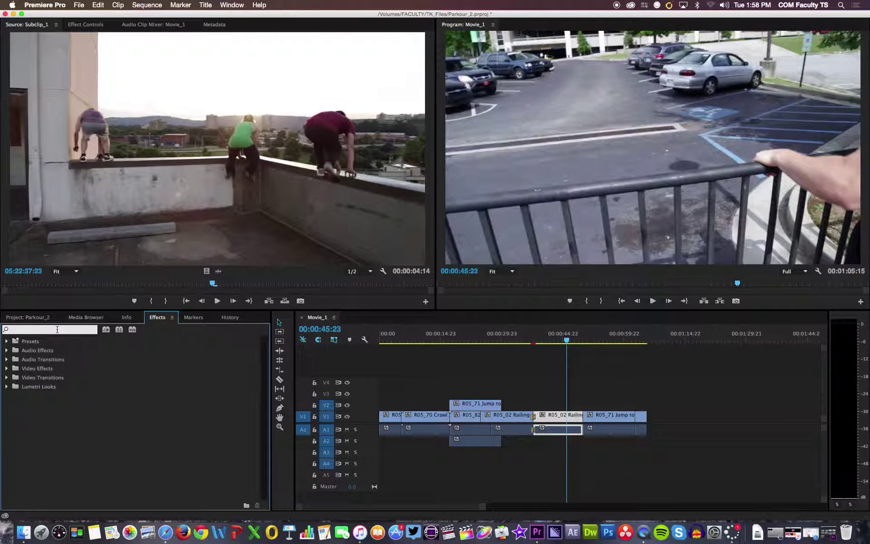
type("color correc")
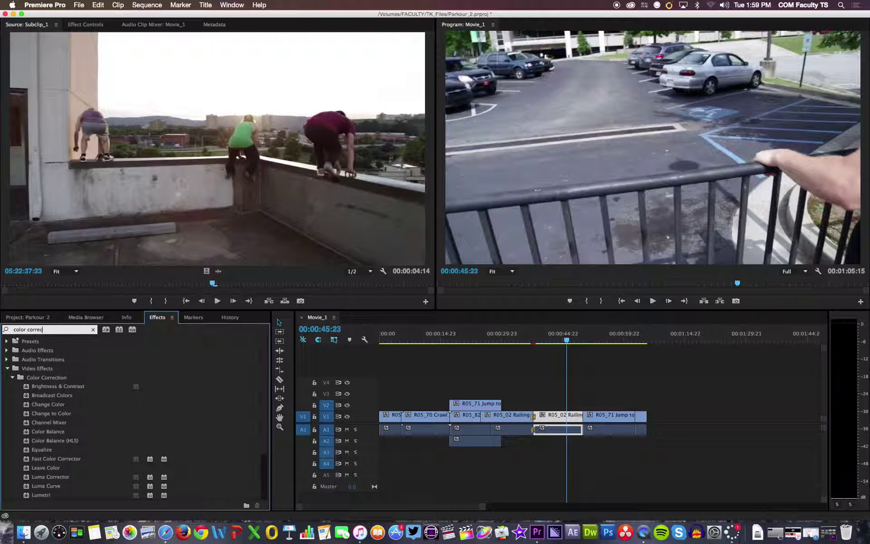
Search the effects for "tint" and apply Tint to the R05_71 Jump to Beam clip on V1, with the playhead at 00:00:58:20
key("BackSpace")
key("BackSpace")
key("BackSpace")
key("BackSpace")
key("BackSpace")
key("BackSpace")
key("BackSpace")
key("BackSpace")
key("BackSpace")
type("tint")
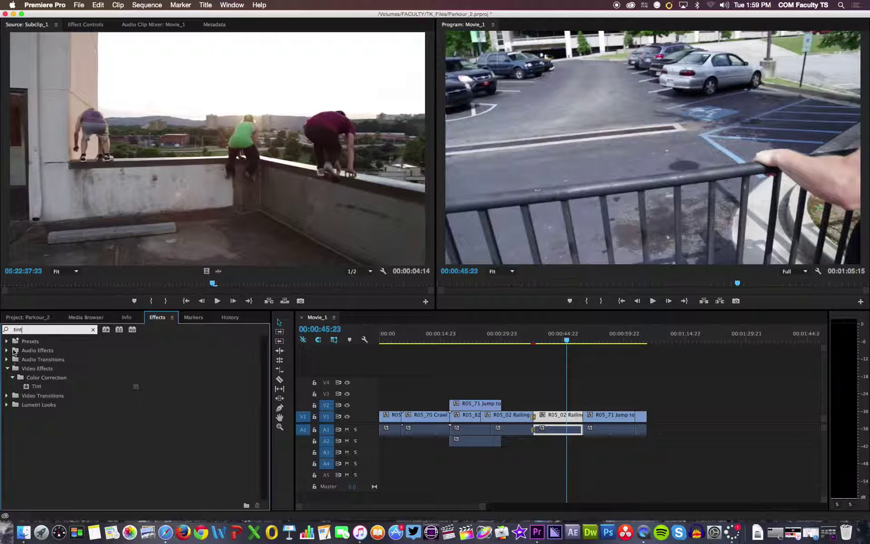
left_click(40, 384)
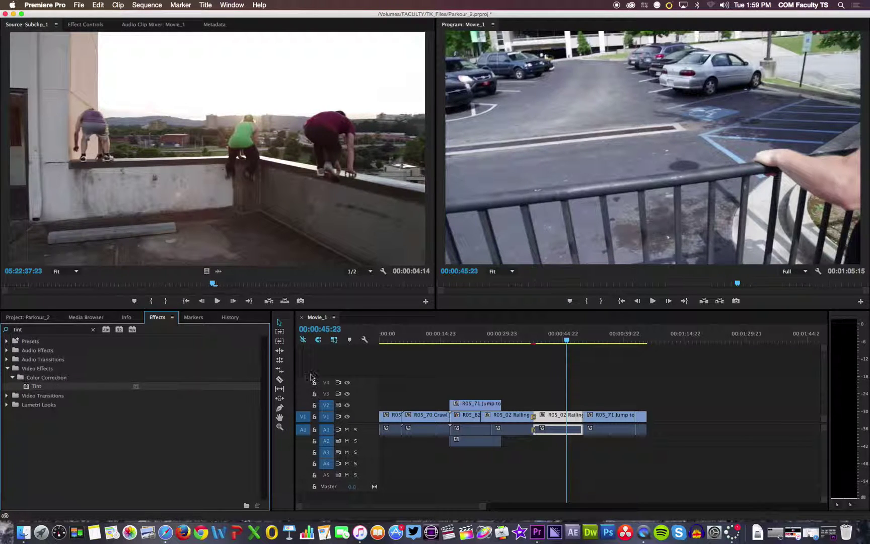
left_click_drag(585, 341, 620, 364)
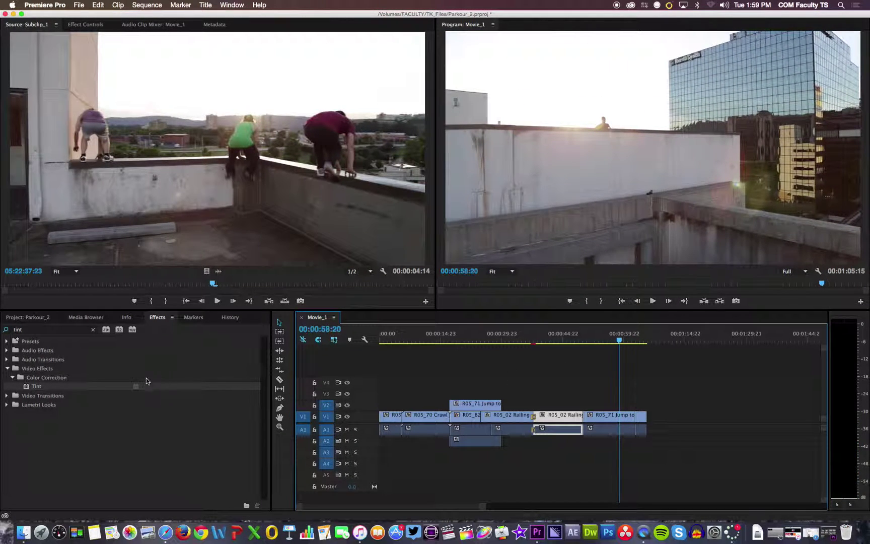
left_click_drag(31, 386, 609, 417)
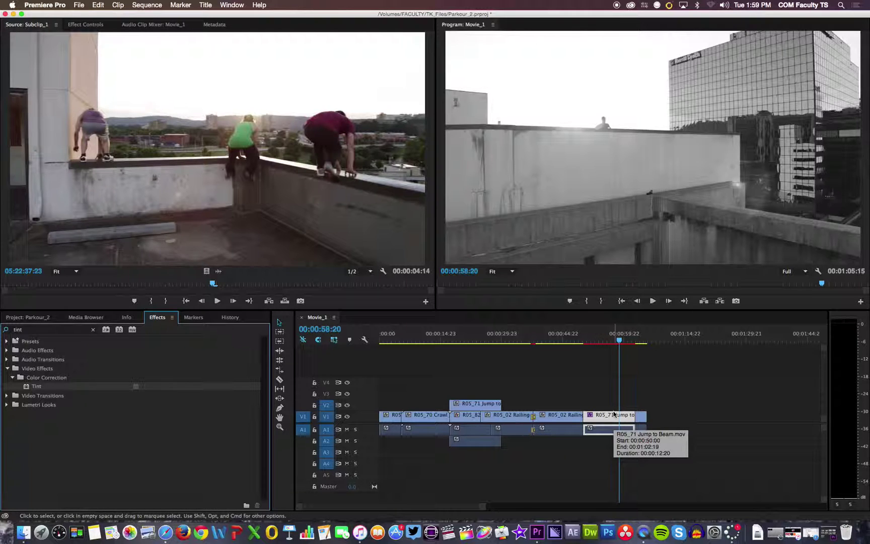
Open the R05_71 Jump to Beam clip's effect controls and set Amount to Tint to 27.0%
double_click(614, 414)
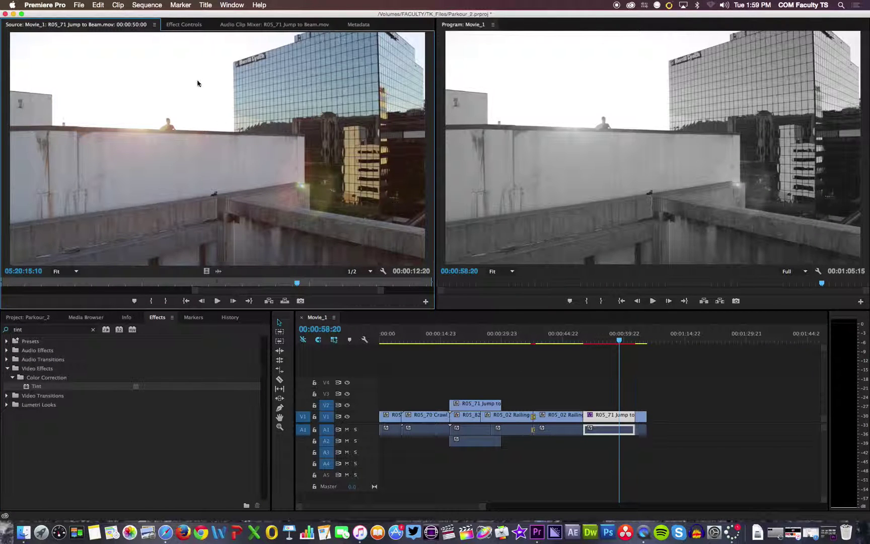
left_click(189, 24)
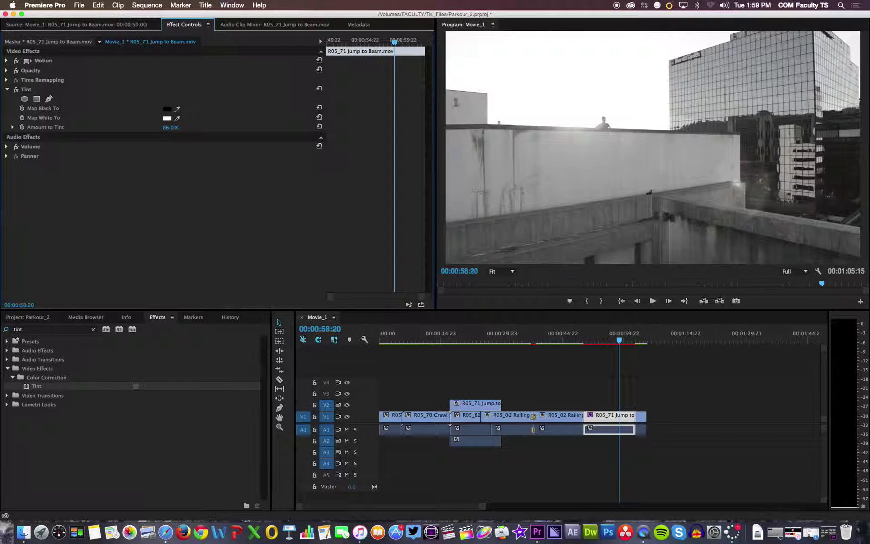
left_click_drag(171, 127, 166, 128)
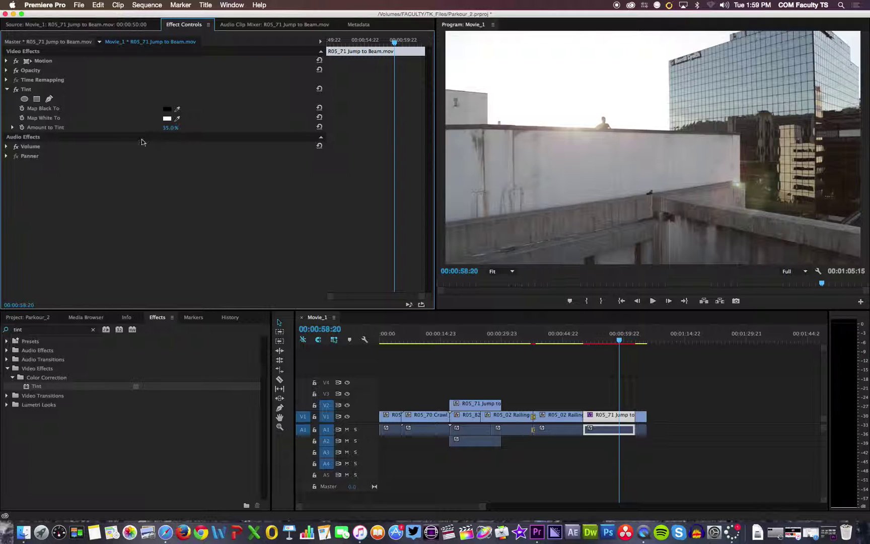
left_click_drag(170, 127, 189, 127)
left_click_drag(171, 127, 174, 129)
Delete the Tint effect from the R05_71 Jump to Beam clip and return to its source view
left_click(27, 90)
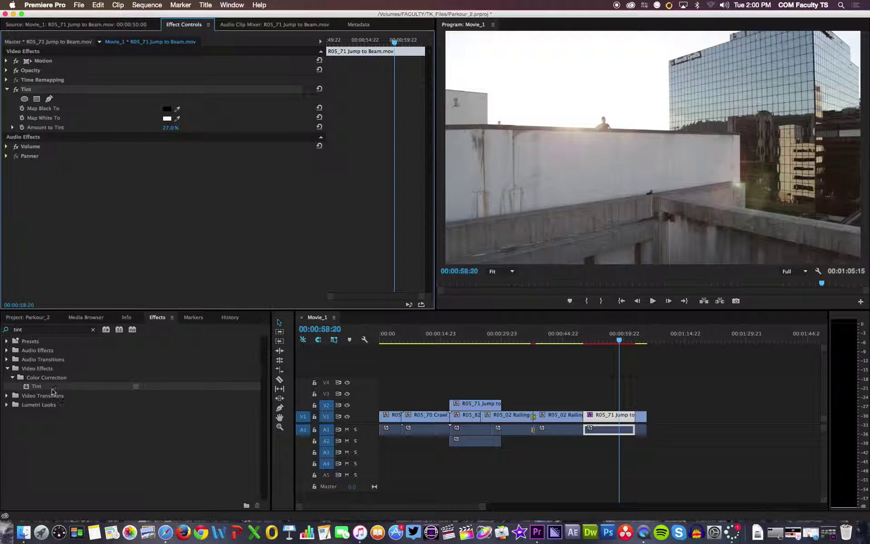
key("Delete")
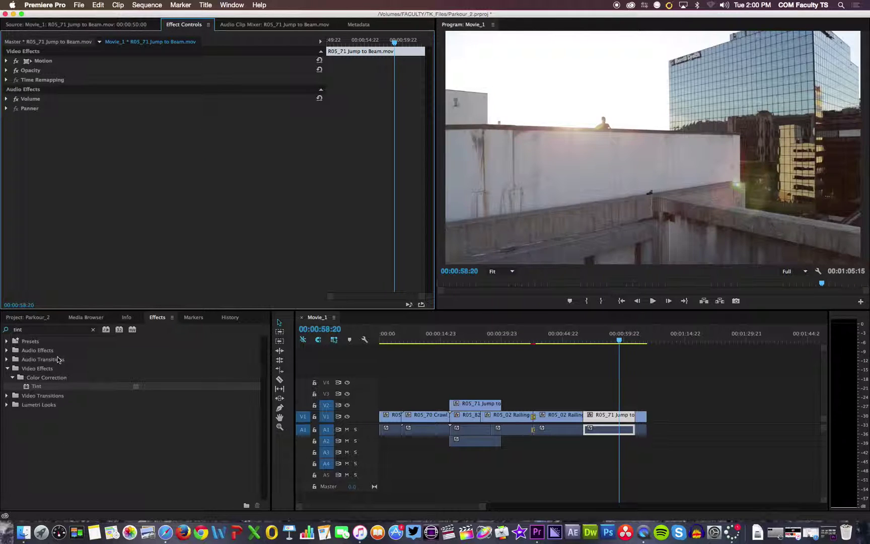
left_click(119, 24)
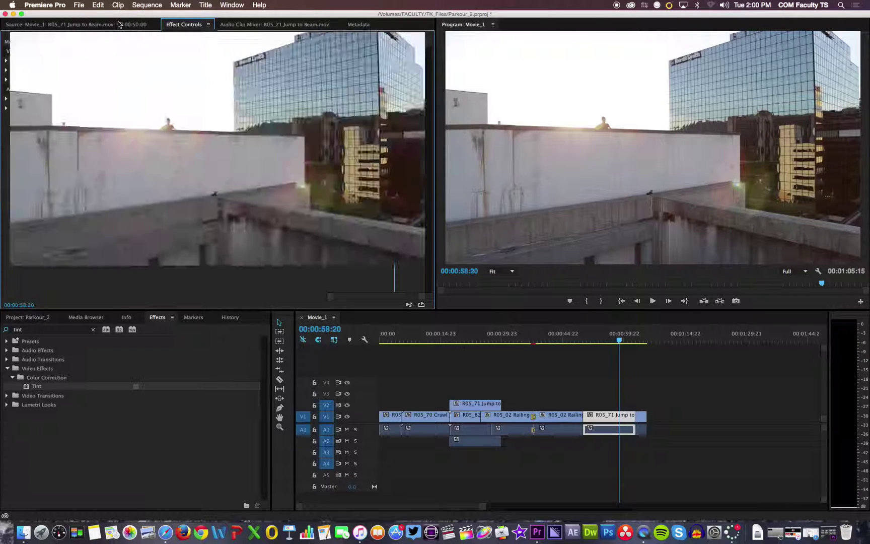
Search the effects for "black &" and apply Black & White to the R05_71 Jump to Beam clip on V1
left_click(58, 327)
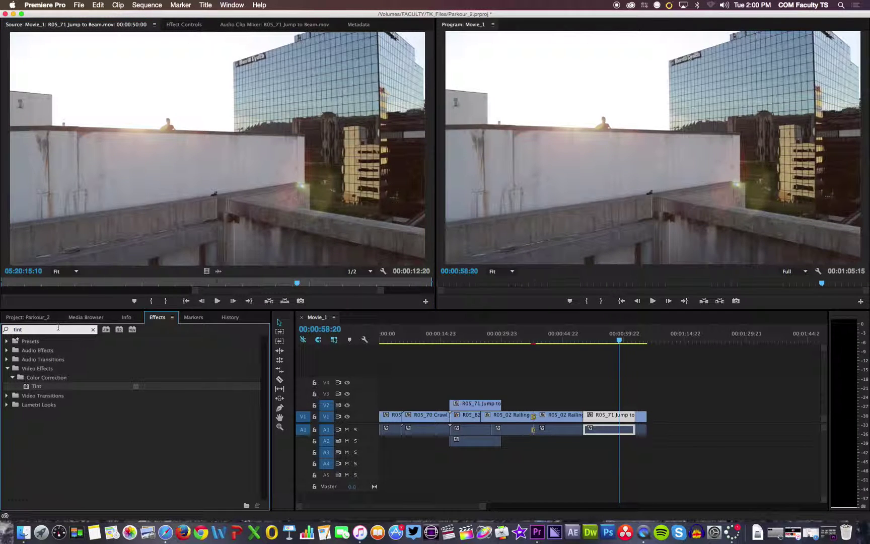
key("BackSpace")
key("BackSpace")
key("BackSpace")
key("BackSpace")
type("black")
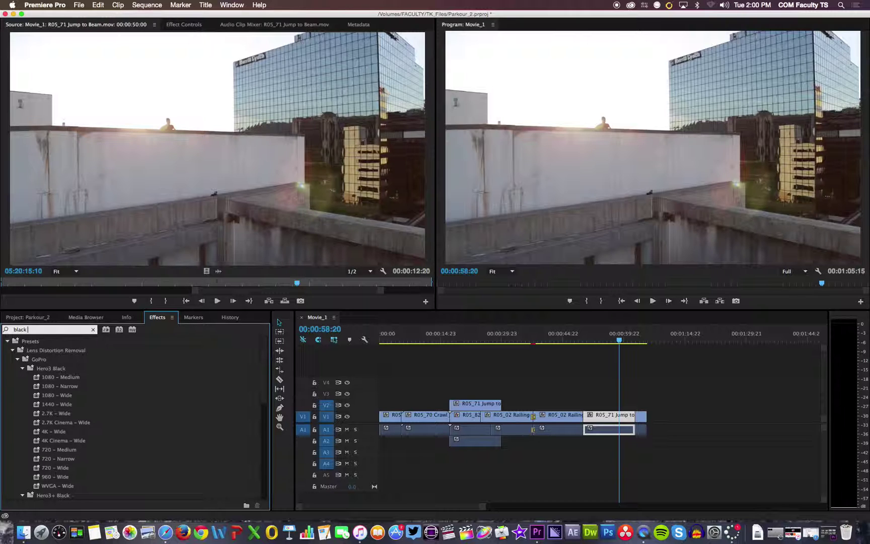
type(" &")
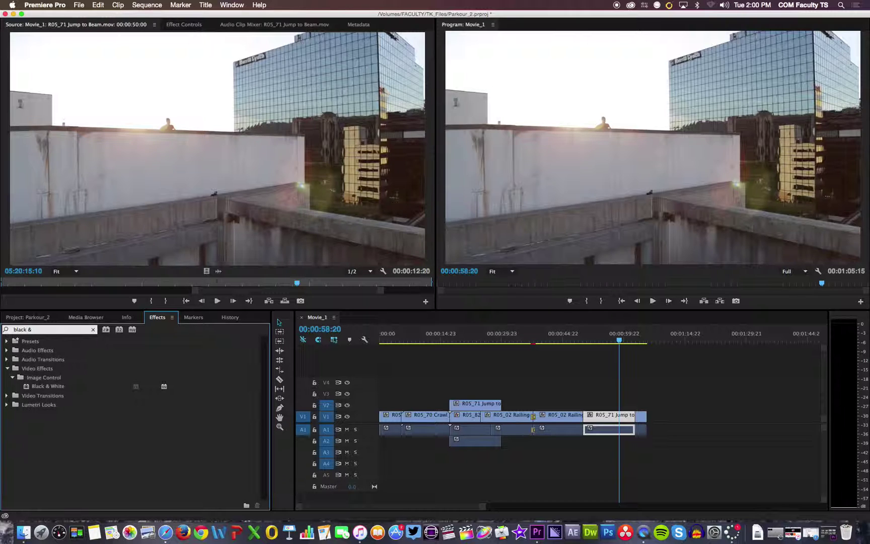
left_click(51, 384)
left_click_drag(46, 387, 607, 415)
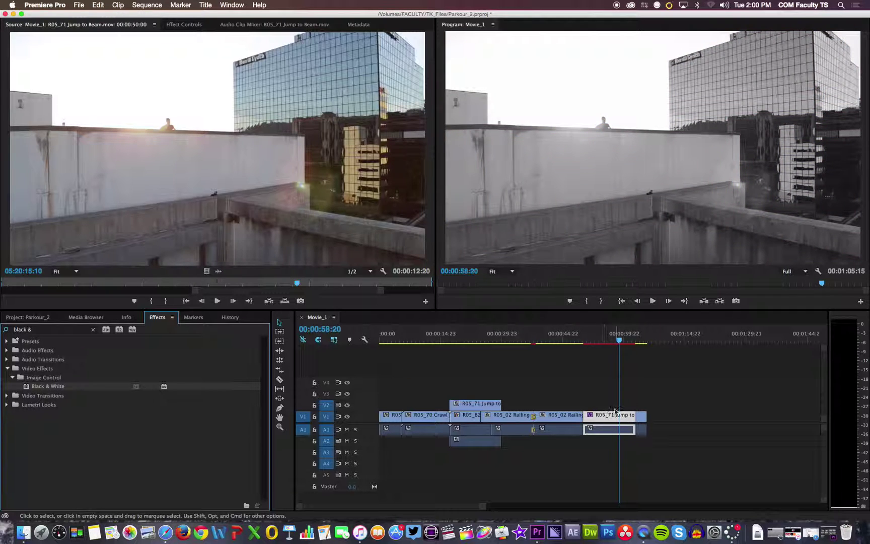
Check the Black & White effect's controls on the R05_71 Jump to Beam clip, and undo applying the effect
left_click(184, 24)
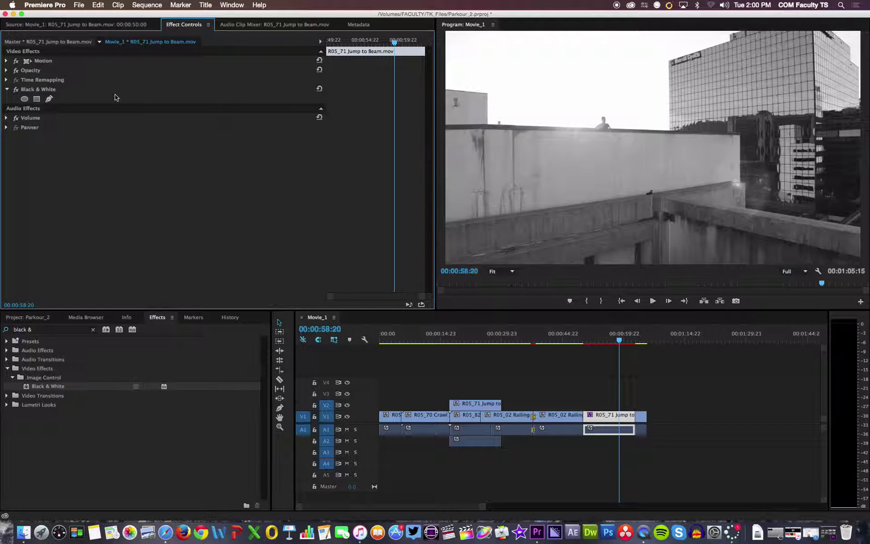
left_click(619, 342)
left_click_drag(620, 342, 618, 343)
key("super+z")
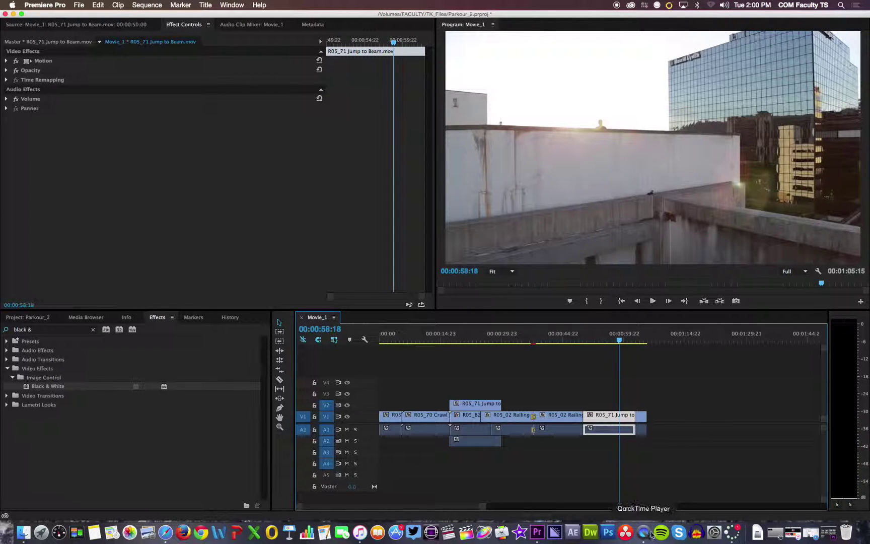
left_click(645, 534)
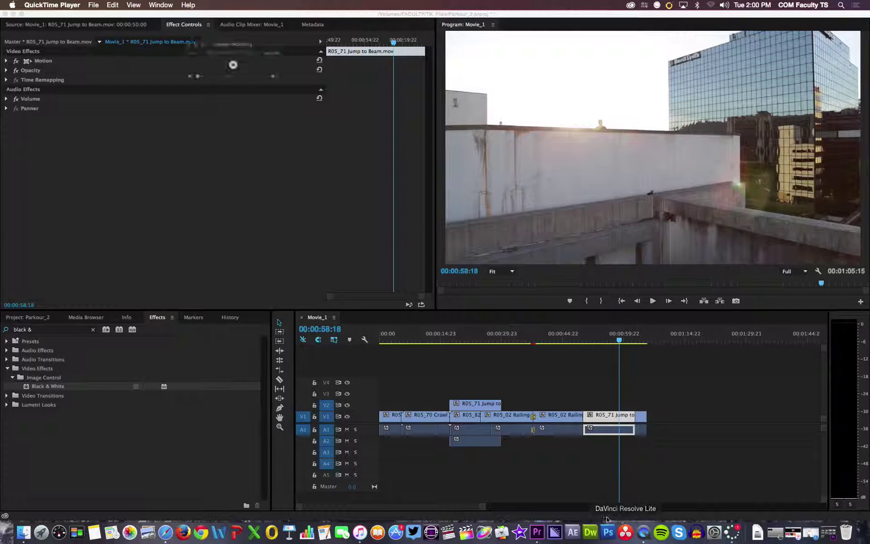